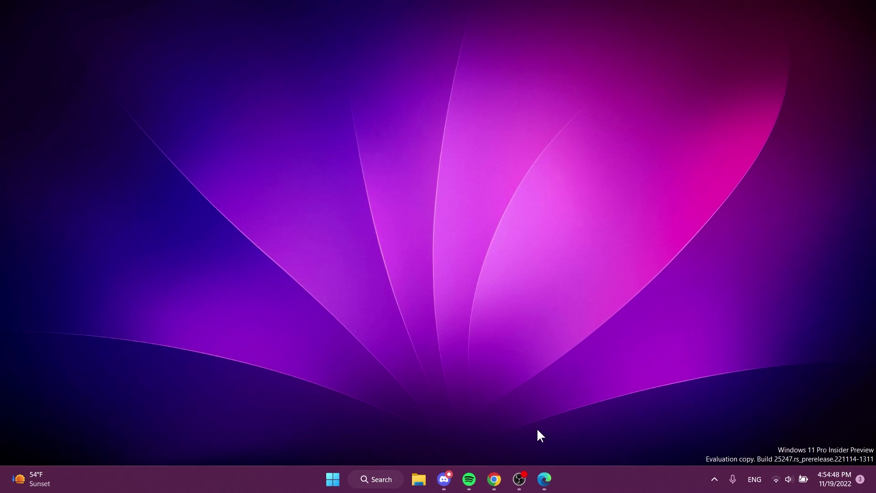
In Edge, scroll the ViVeTool releases page to the assets to get ViVeTool-v0.3.2.zip.
left_click(544, 480)
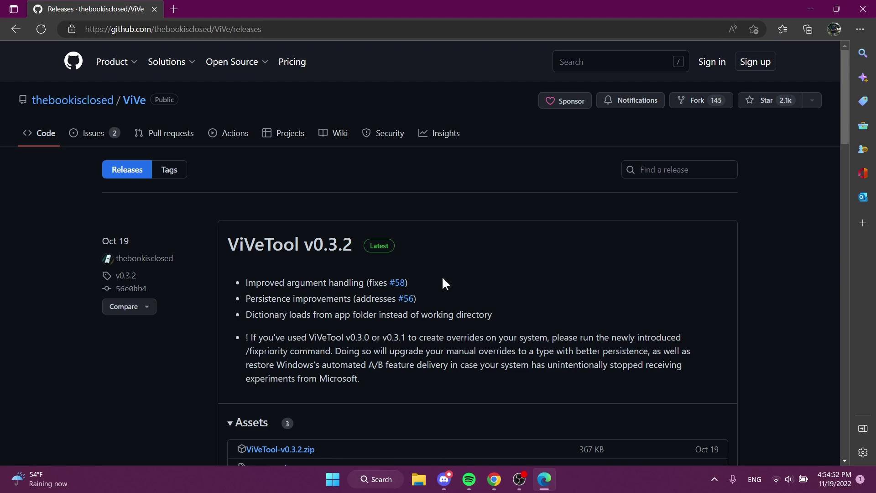
scroll(393, 351, "down", 1)
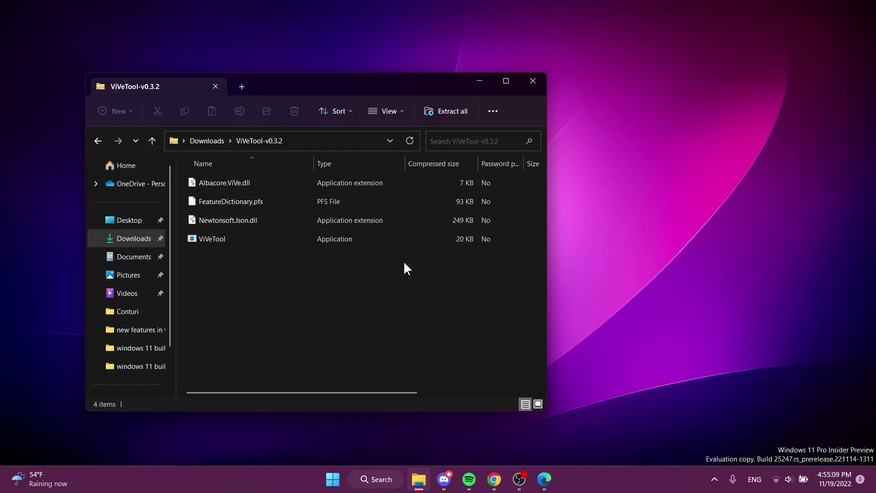
Start Extract all and set C:\Windows\System32 as the extraction destination.
left_click(445, 111)
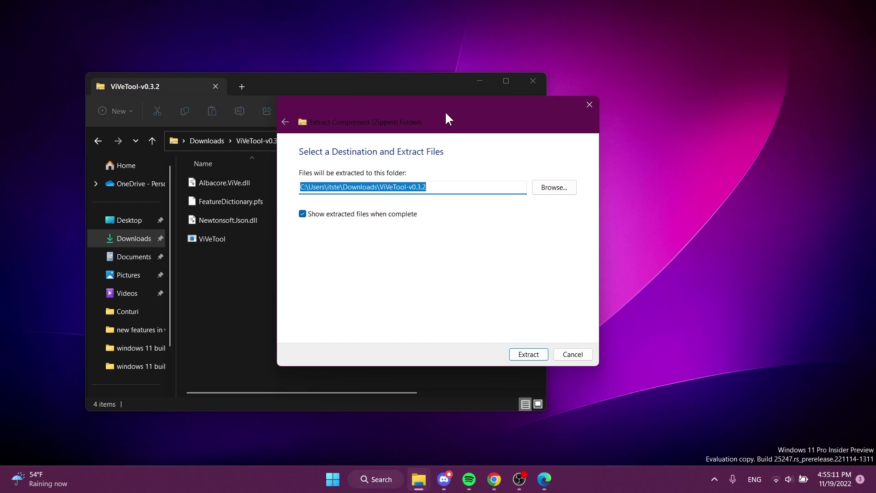
left_click(567, 194)
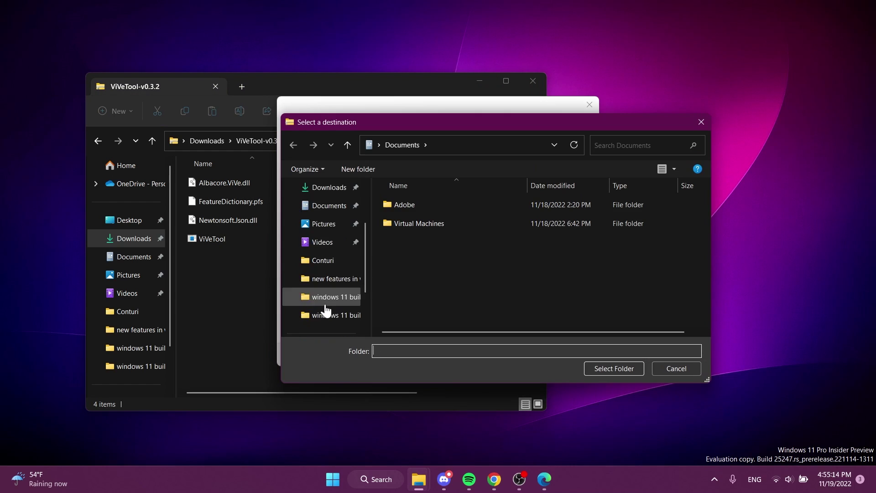
scroll(325, 308, "down", 2)
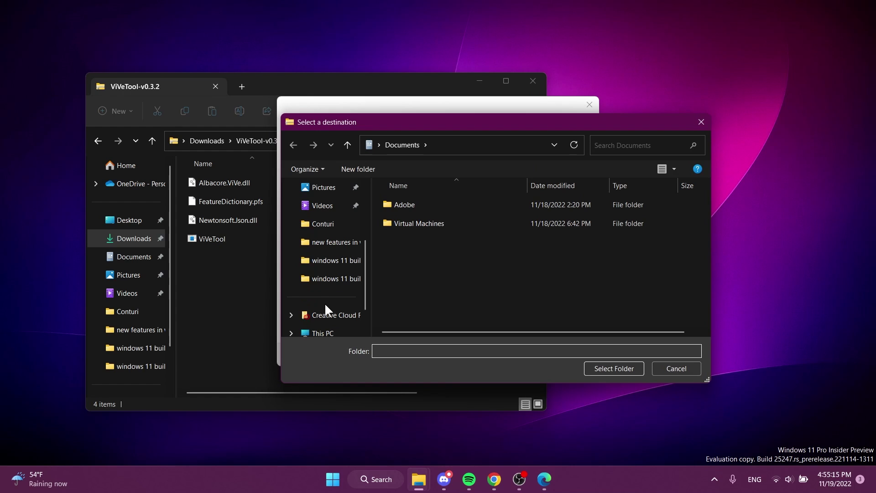
left_click(324, 333)
double_click(456, 221)
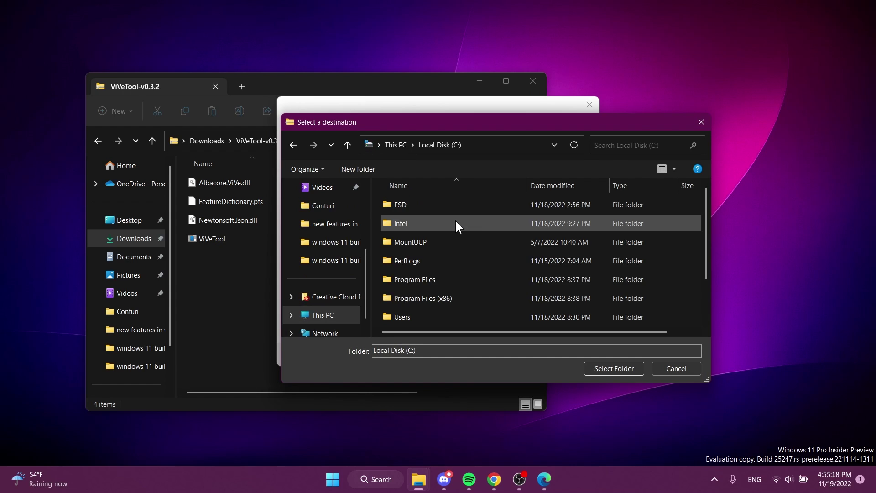
scroll(456, 223, "down", 1)
double_click(431, 297)
scroll(431, 297, "down", 3)
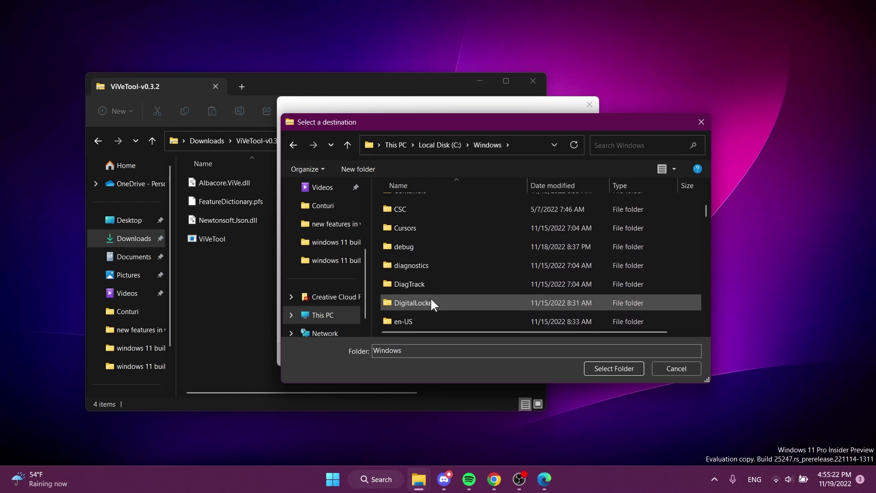
scroll(431, 298, "down", 10)
left_click(416, 226)
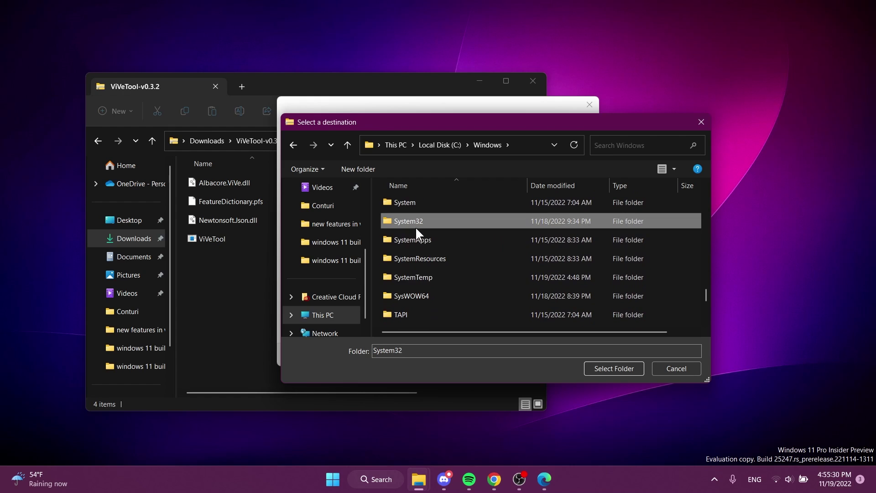
left_click(599, 370)
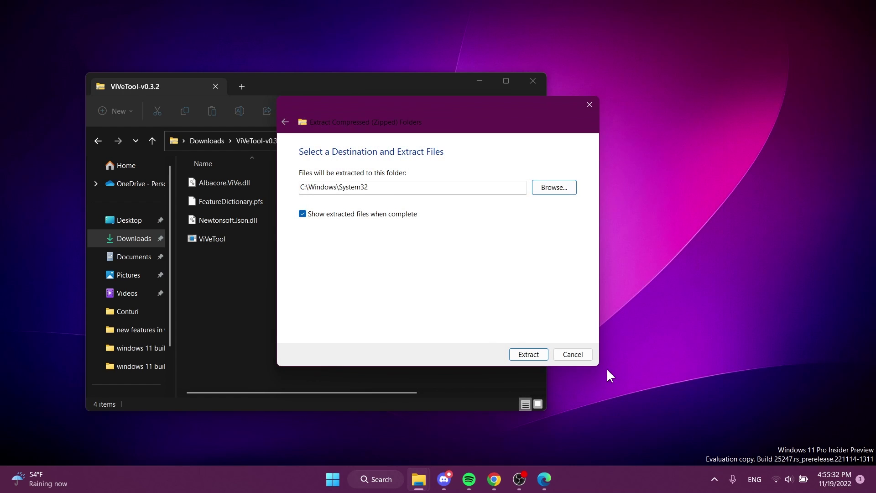
Extract into System32, replacing existing files and granting administrator permission.
left_click(520, 357)
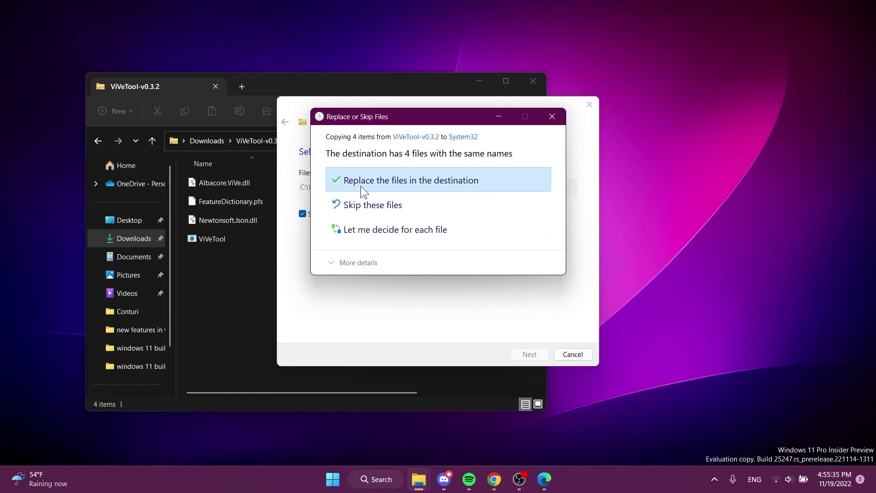
left_click(361, 185)
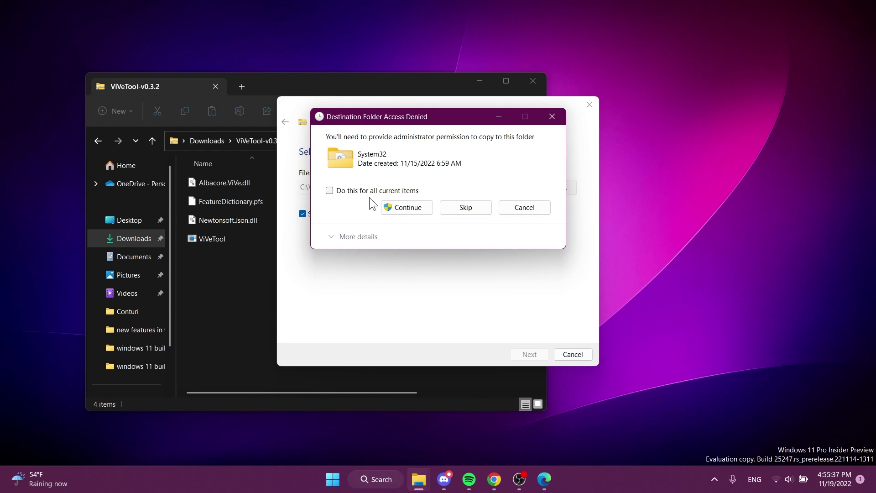
left_click(396, 211)
Approve the remaining file copy, then launch Command Prompt as administrator.
left_click(407, 211)
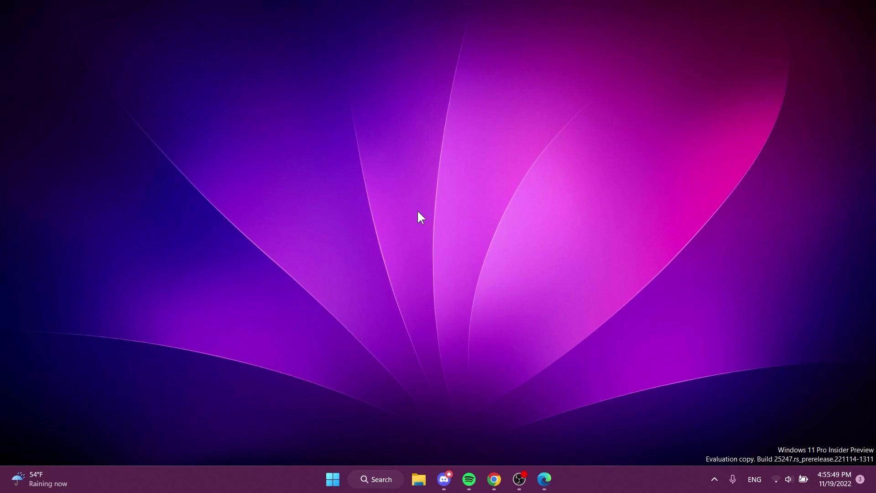
key("super")
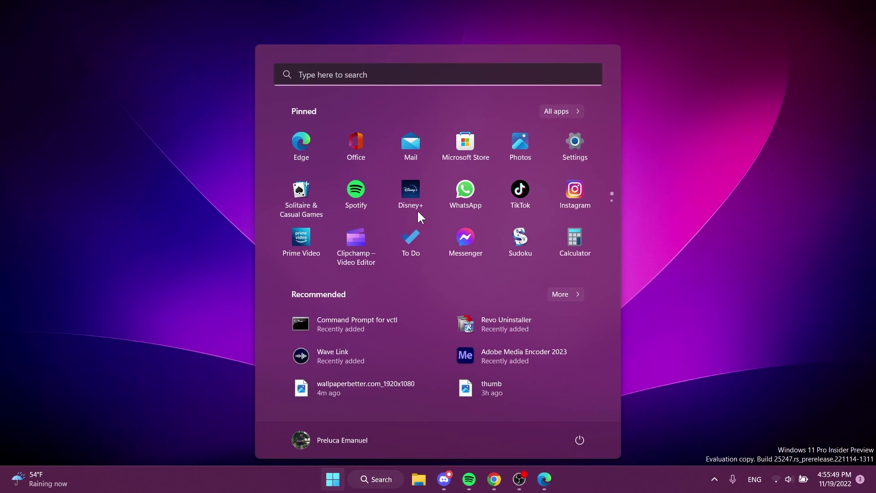
type("cmd")
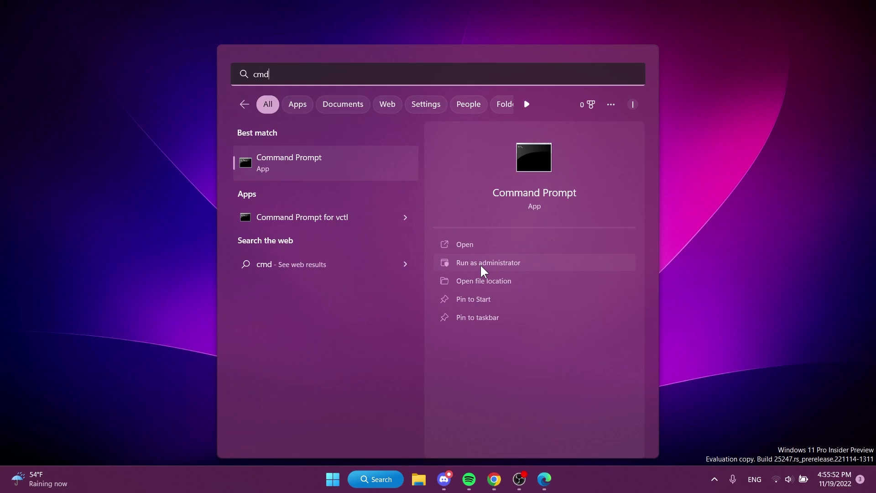
left_click(482, 267)
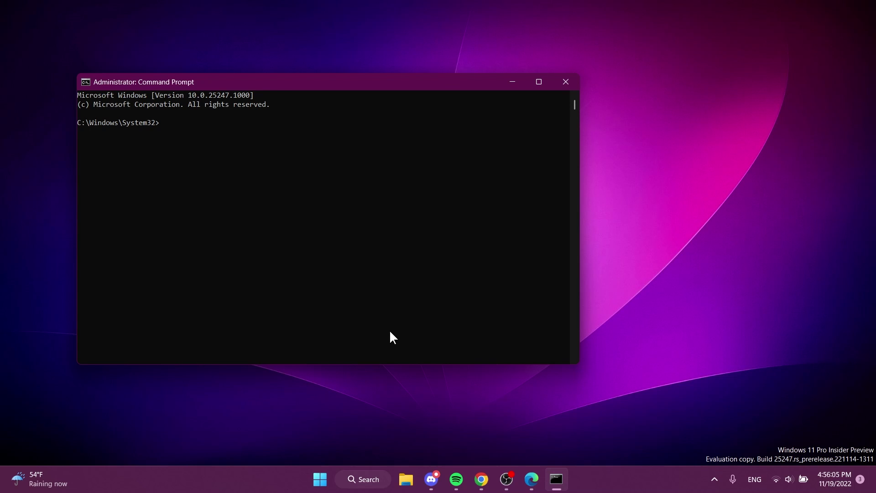
Run vivetool /enable /id:41314201, then close Command Prompt.
type("vivetool /enable /id:41314201")
key("Return")
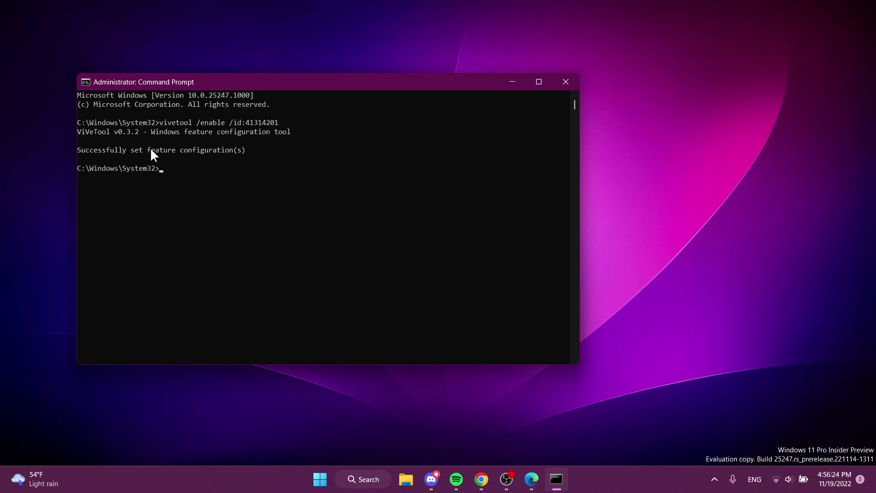
left_click(566, 81)
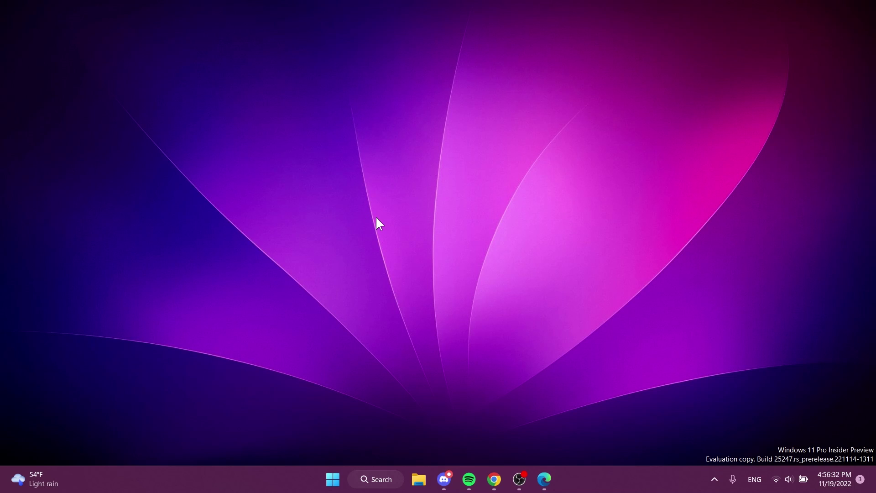
Open Registry Editor and expand HKEY_CURRENT_USER\Software\Microsoft.
left_click(381, 485)
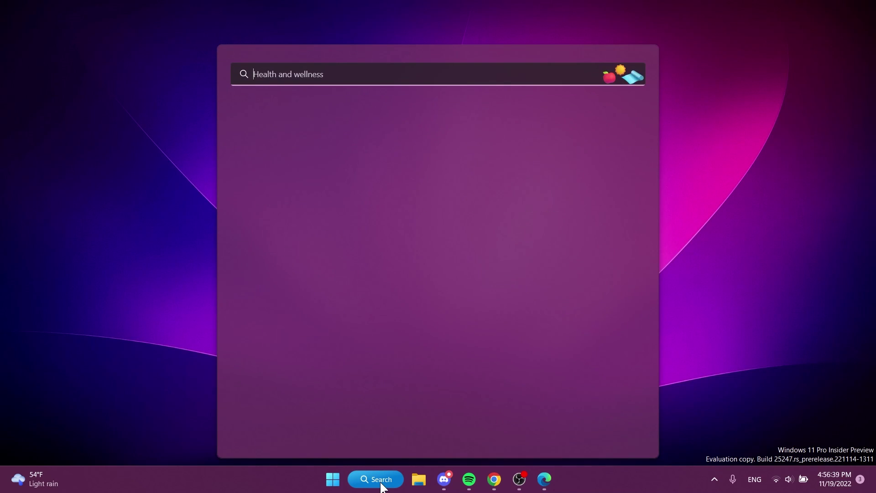
type("regis")
left_click(322, 151)
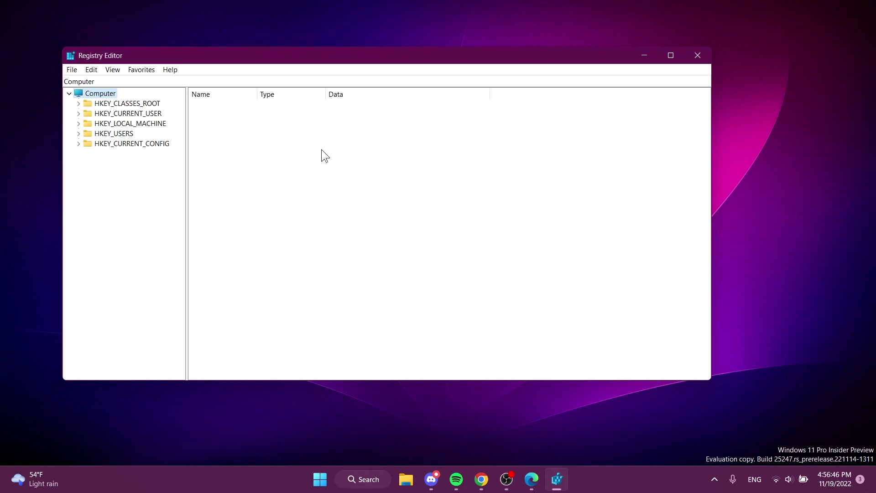
left_click(80, 115)
left_click(88, 213)
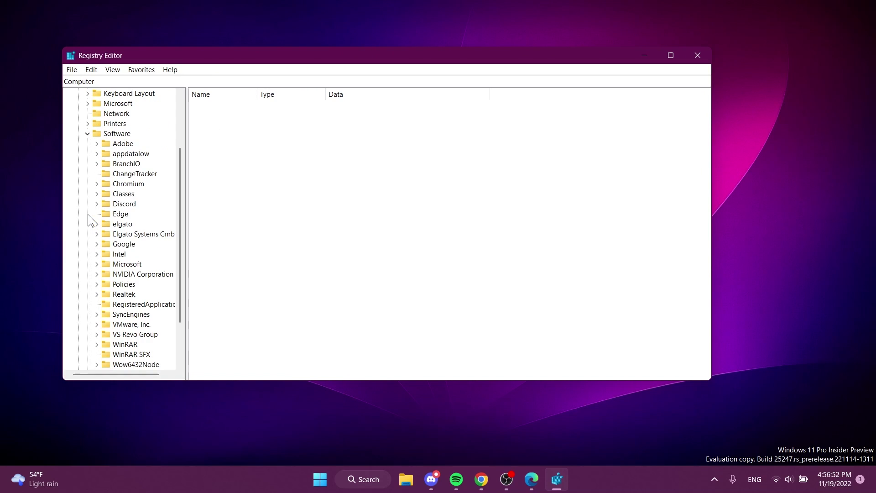
scroll(93, 210, "down", 2)
left_click(97, 204)
Navigate to Windows\CurrentVersion\Explorer\Advanced to show its values.
scroll(132, 256, "down", 13)
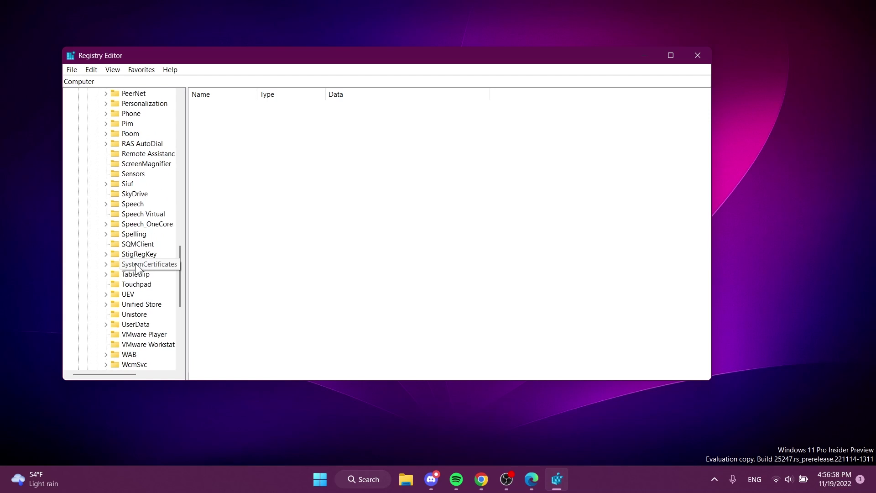
scroll(136, 270, "down", 8)
left_click(106, 133)
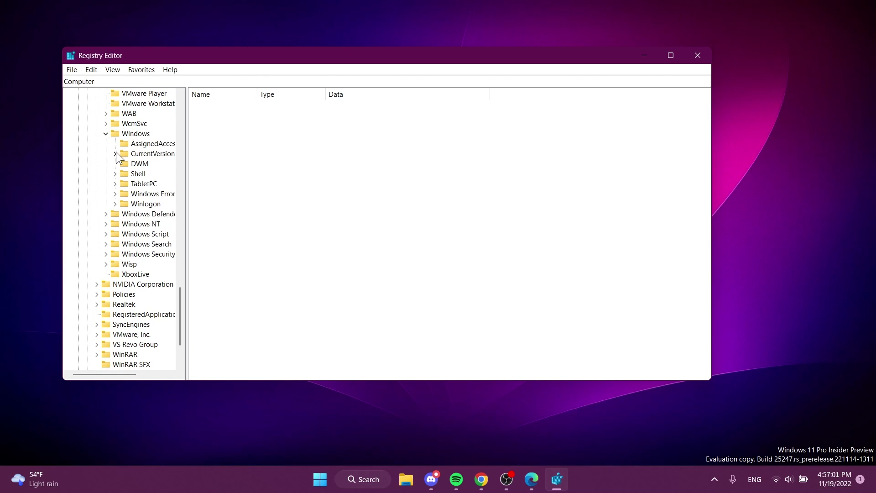
left_click(115, 154)
scroll(126, 193, "down", 5)
left_click(126, 193)
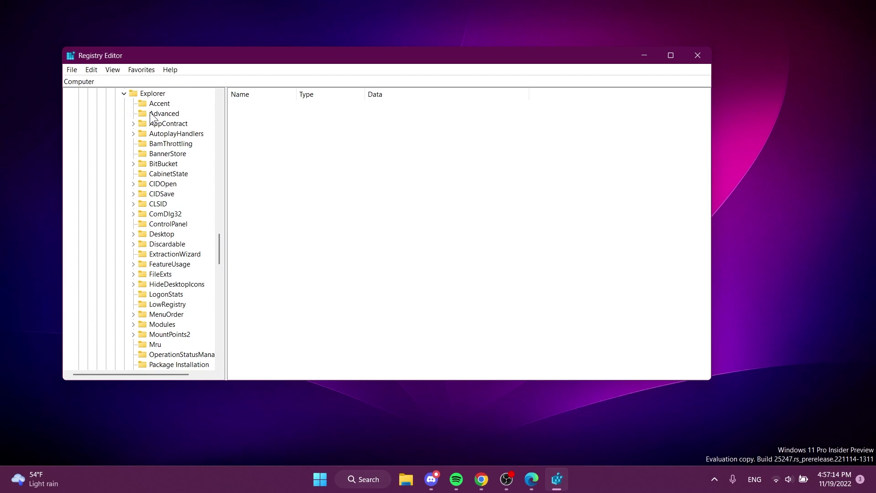
left_click(153, 114)
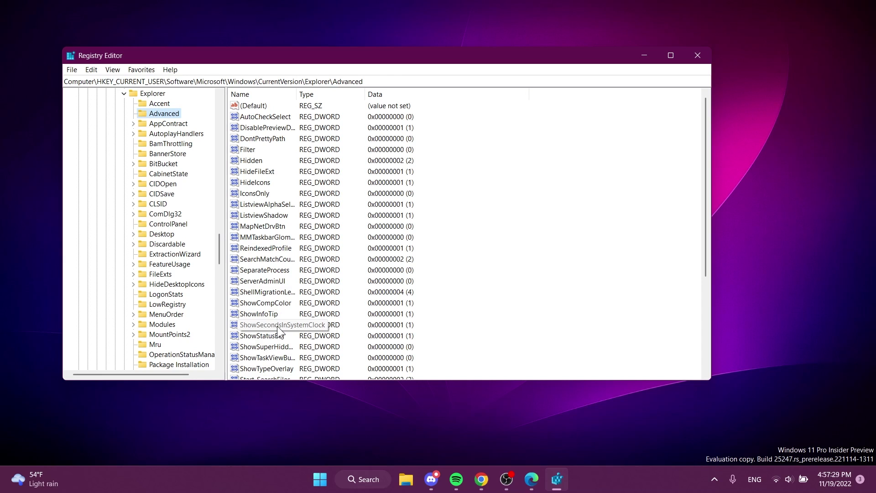
Check that ShowSecondsInSystemClock is 1 without changing it, then close Registry Editor.
double_click(278, 326)
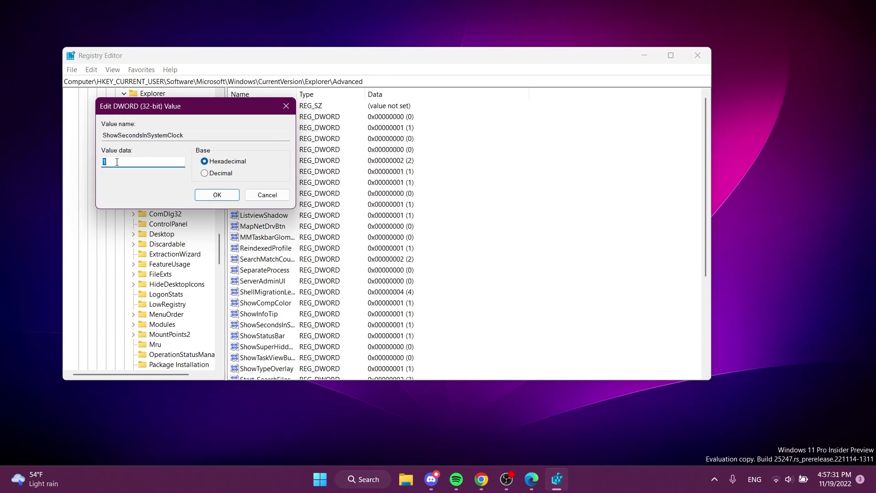
left_click(263, 196)
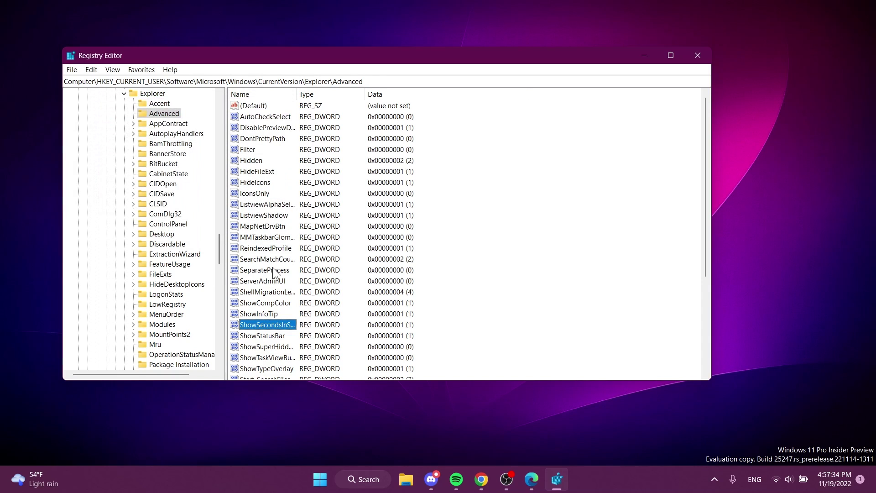
right_click(478, 221)
mouse_move(500, 230)
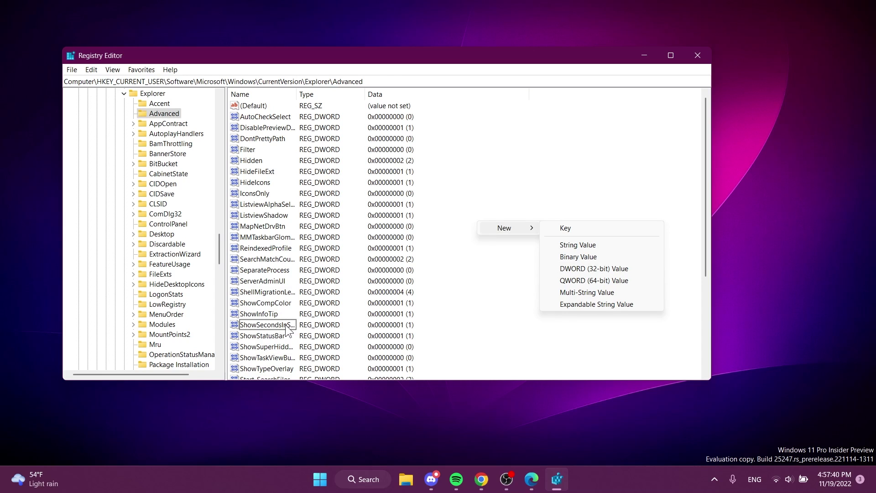
left_click(275, 324)
left_click(274, 324)
left_click(491, 257)
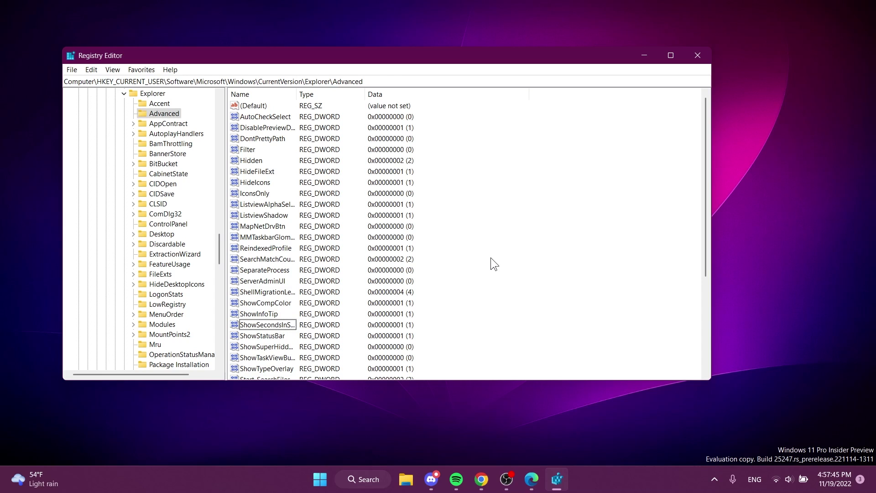
left_click(696, 51)
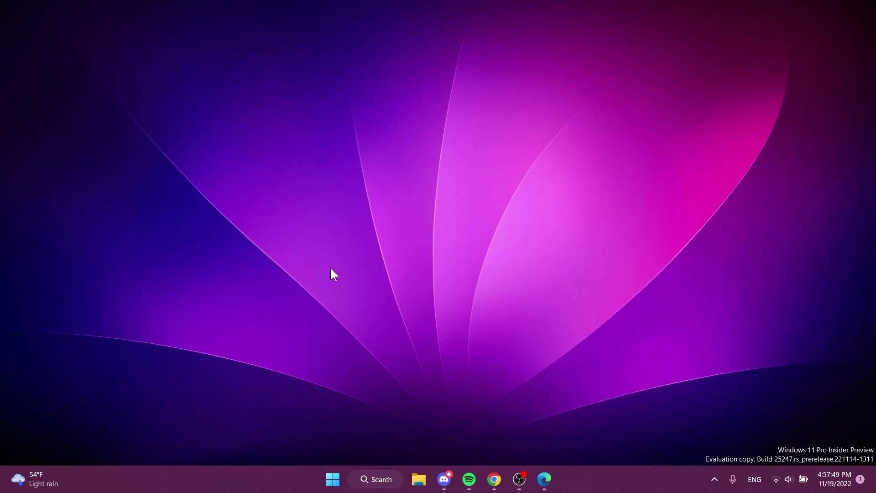
In Taskbar settings under Taskbar behaviors, confirm 'Show seconds in system tray clock' is ticked, then close Settings.
right_click(587, 478)
left_click(599, 455)
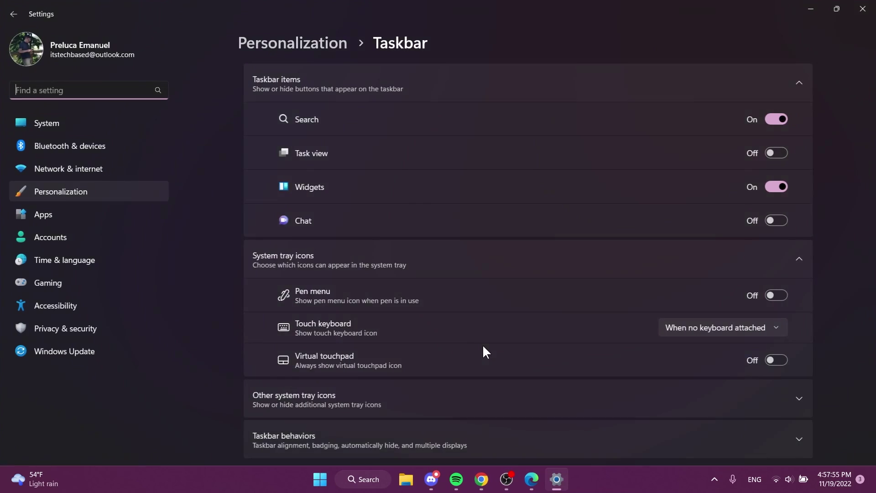
left_click(281, 439)
scroll(377, 381, "down", 2)
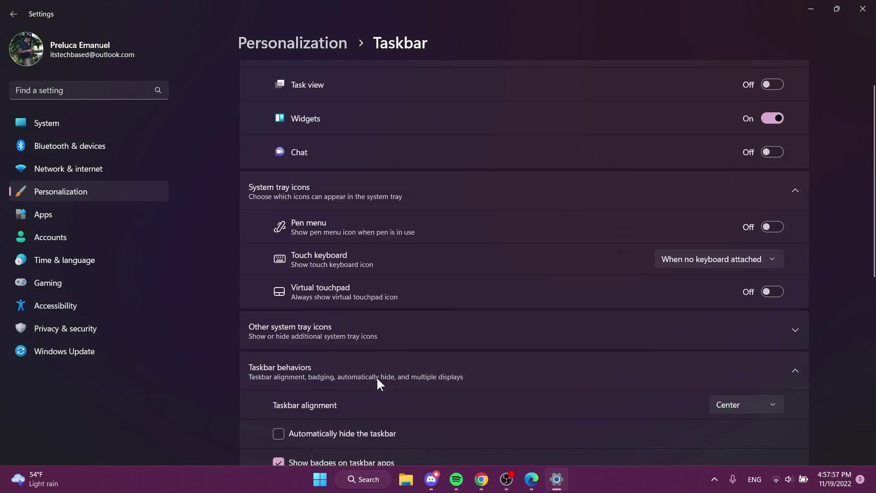
scroll(377, 379, "down", 8)
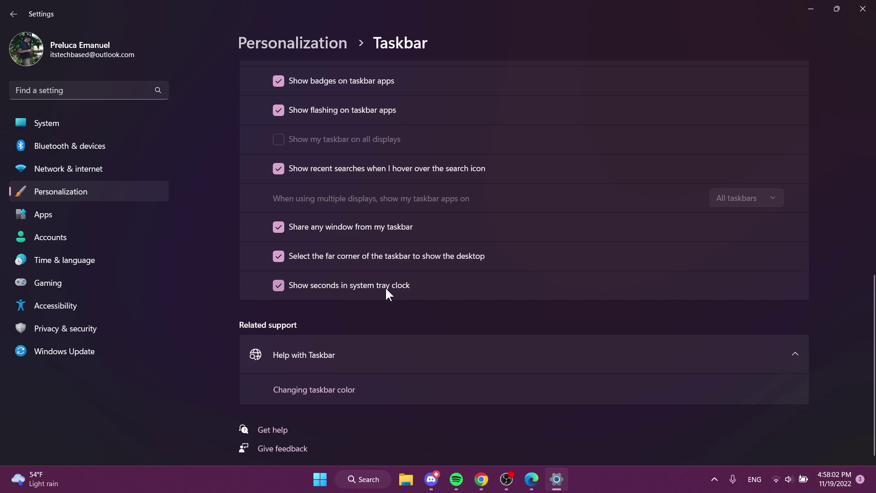
left_click(873, 10)
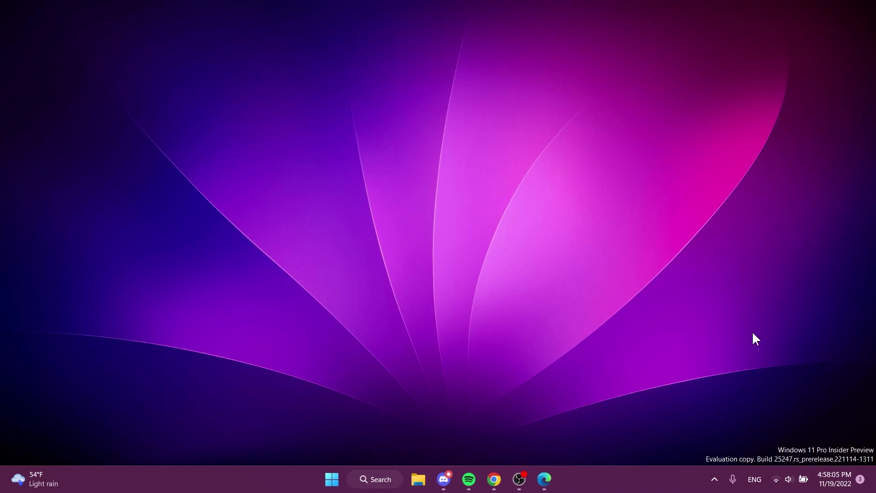